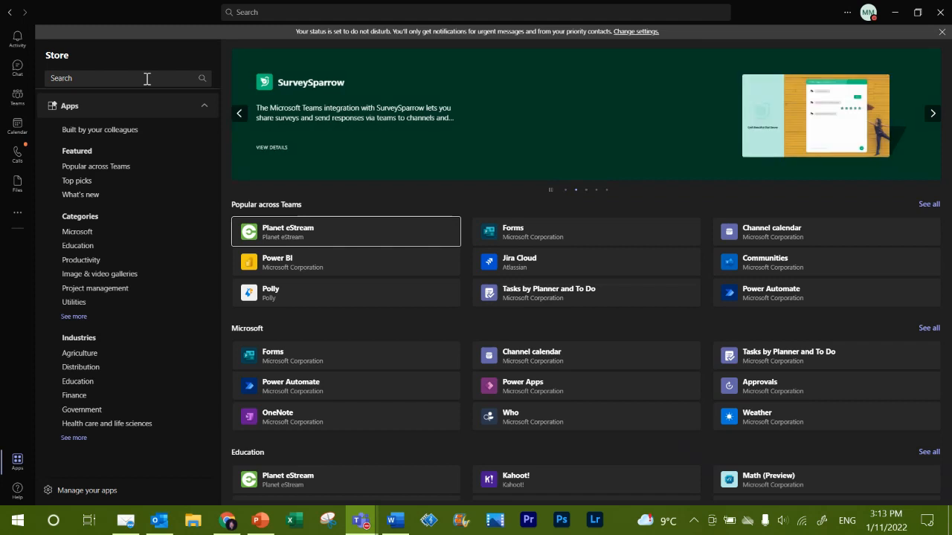
# Search the app store for "bigger brains" and view the details of the Bigger Brains eLearning app
pyautogui.click(142, 79)
pyautogui.write('b')
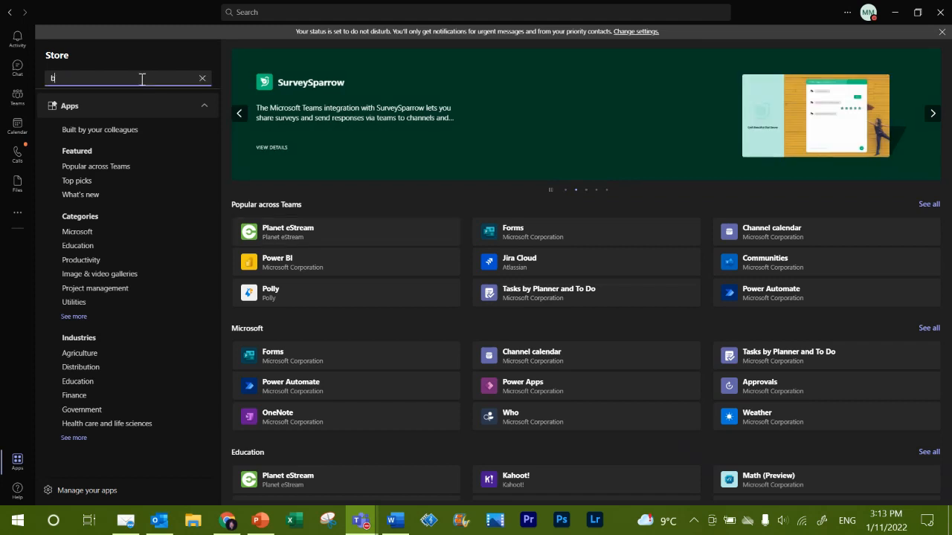
pyautogui.write('igger b')
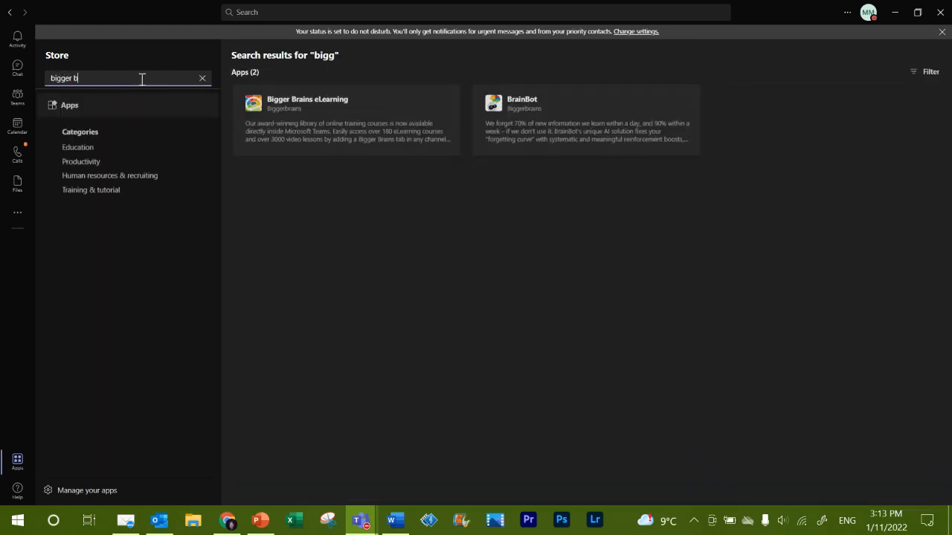
pyautogui.write('rian')
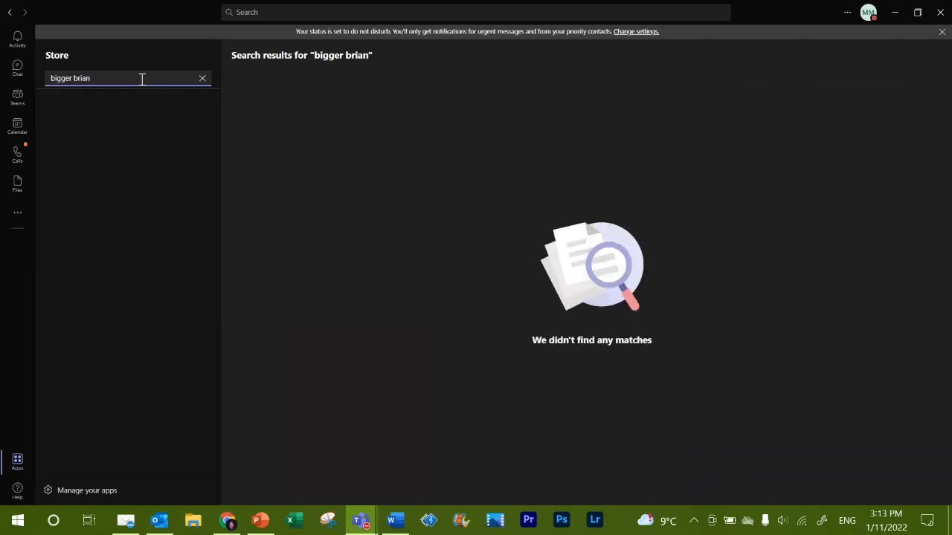
pyautogui.write('s')
pyautogui.press('BackSpace')
pyautogui.press('BackSpace')
pyautogui.press('BackSpace')
pyautogui.press('BackSpace')
pyautogui.write('ains')
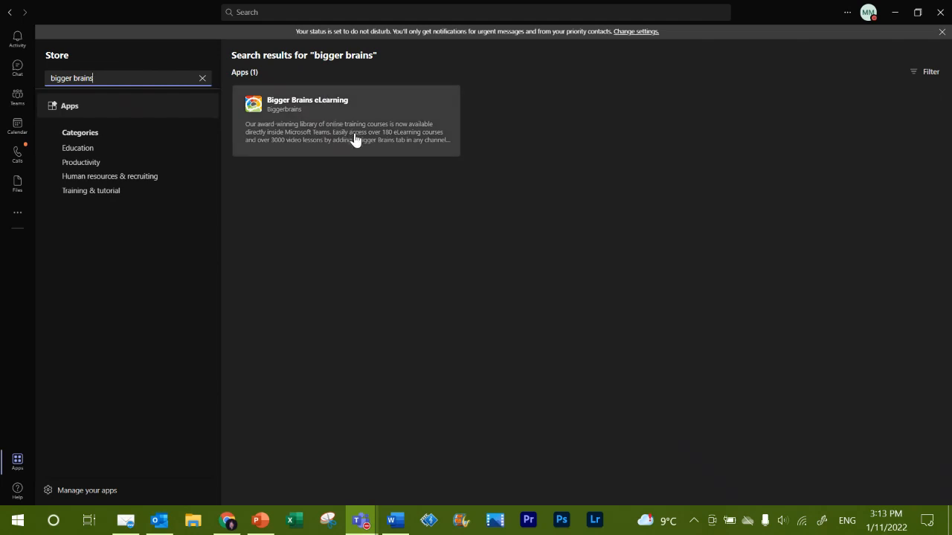
pyautogui.click(351, 140)
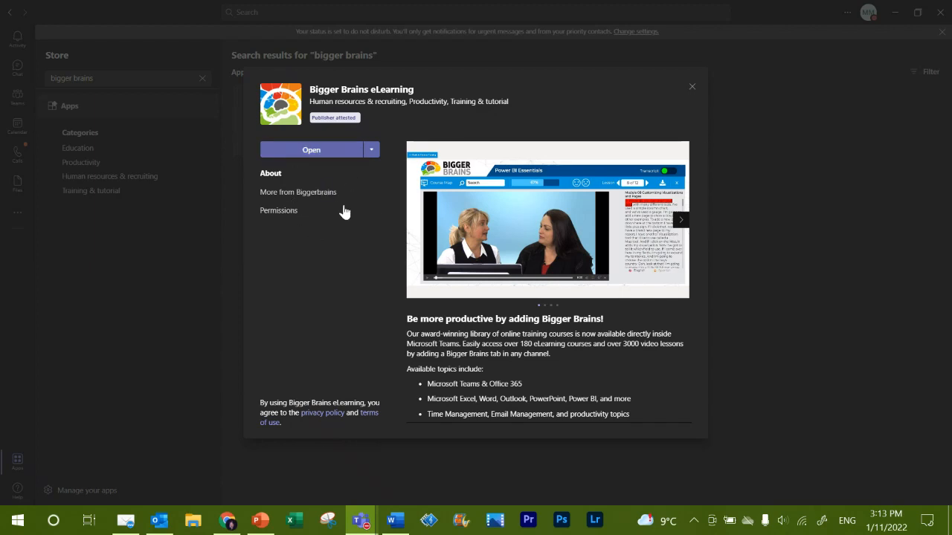
pyautogui.click(691, 89)
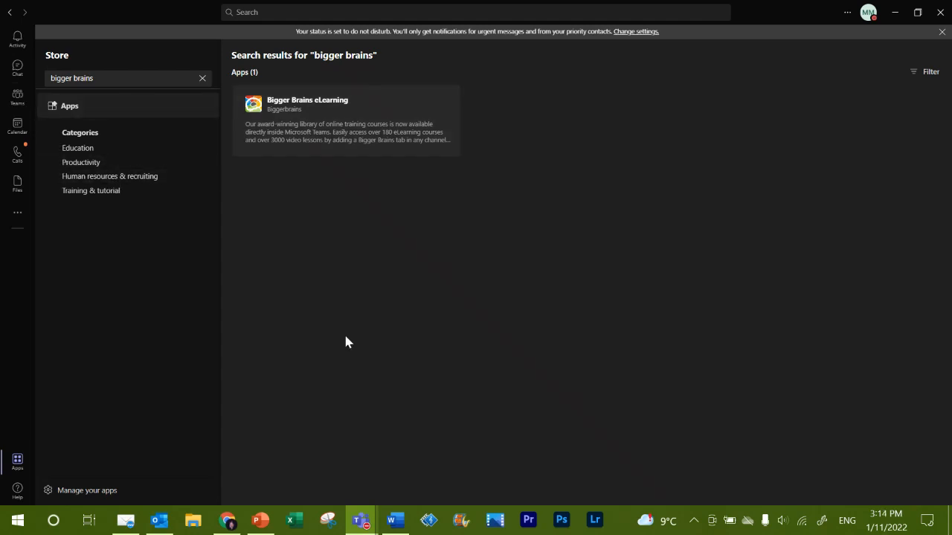
# Switch to PowerPoint to show the "Schedule a Meeting" slide, and return to the main Microsoft Teams window
pyautogui.click(260, 521)
pyautogui.click(82, 392)
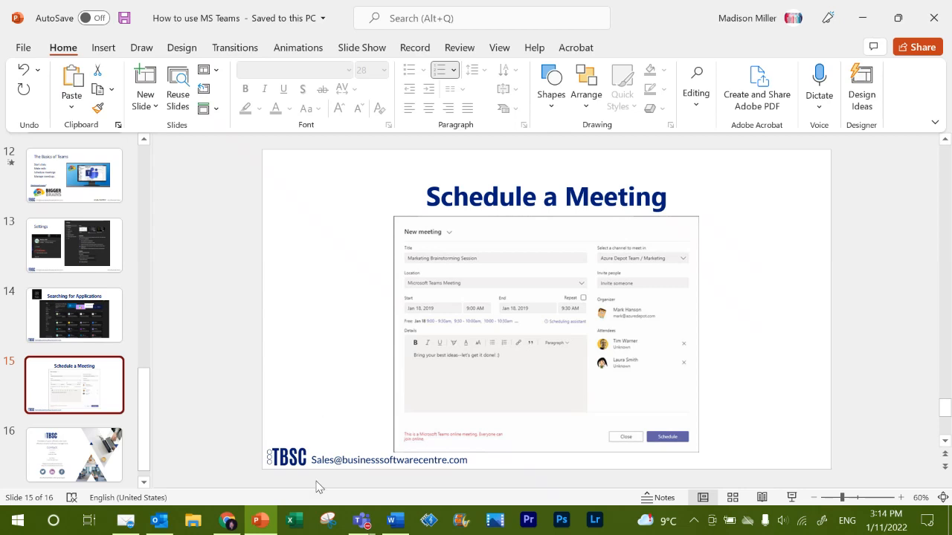
pyautogui.moveTo(361, 521)
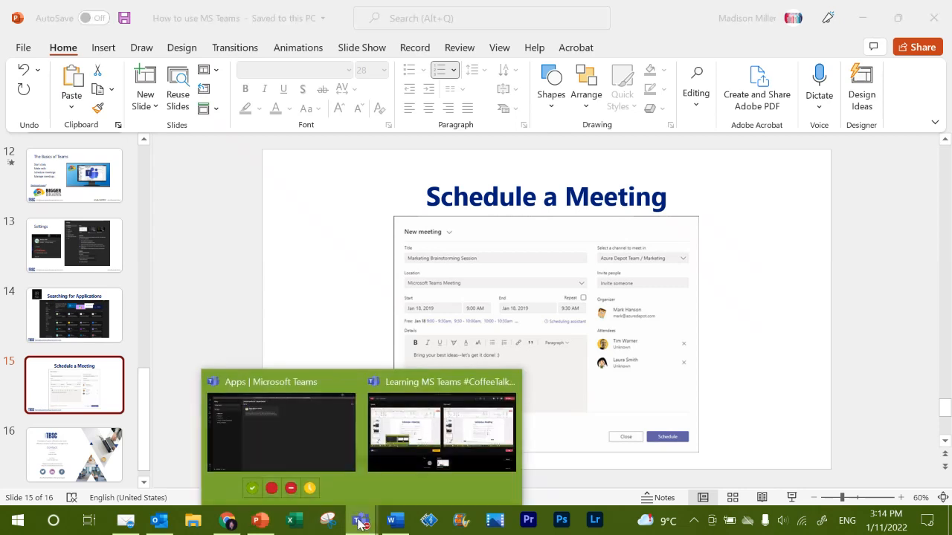
pyautogui.click(336, 436)
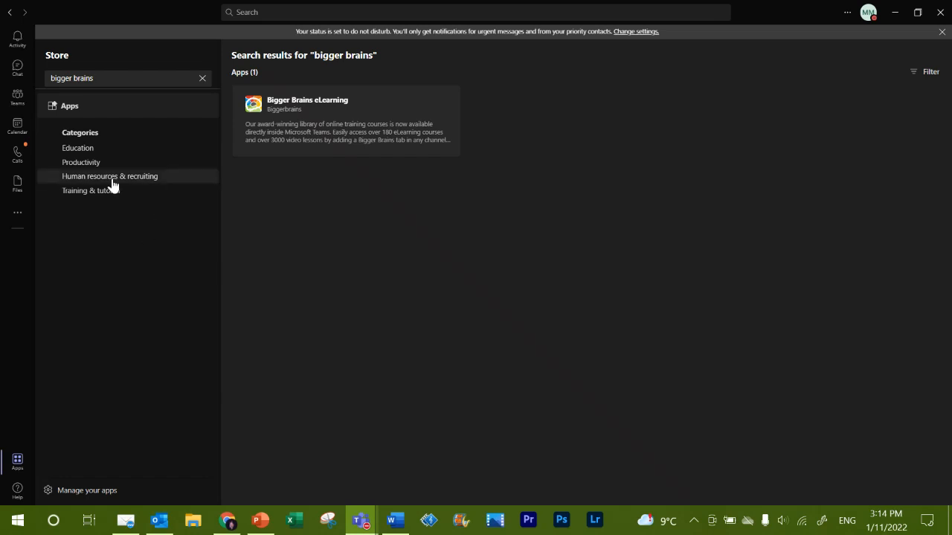
# Create a new calendar meeting titled "Business Review" and add the colleague as a required attendee
pyautogui.click(16, 126)
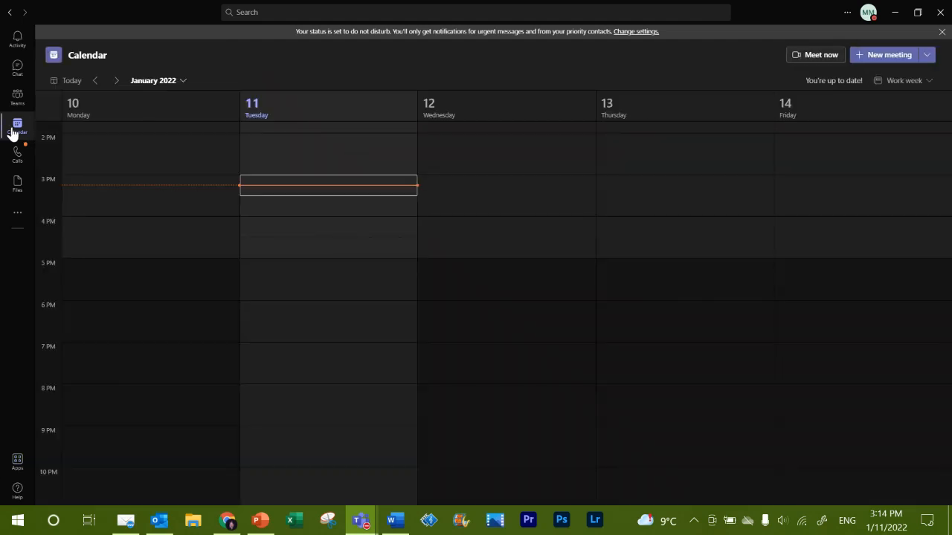
pyautogui.click(885, 59)
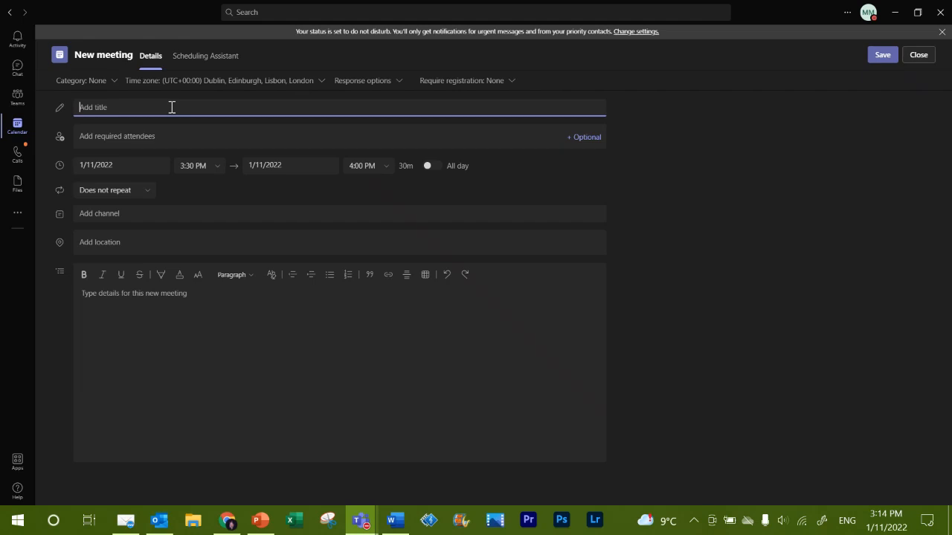
pyautogui.write('Business Review')
pyautogui.click(165, 136)
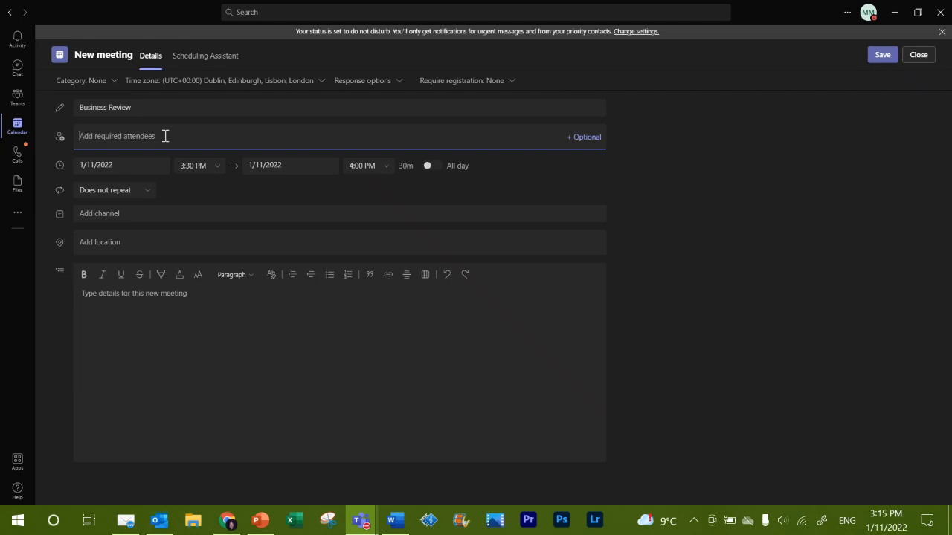
pyautogui.write('phil')
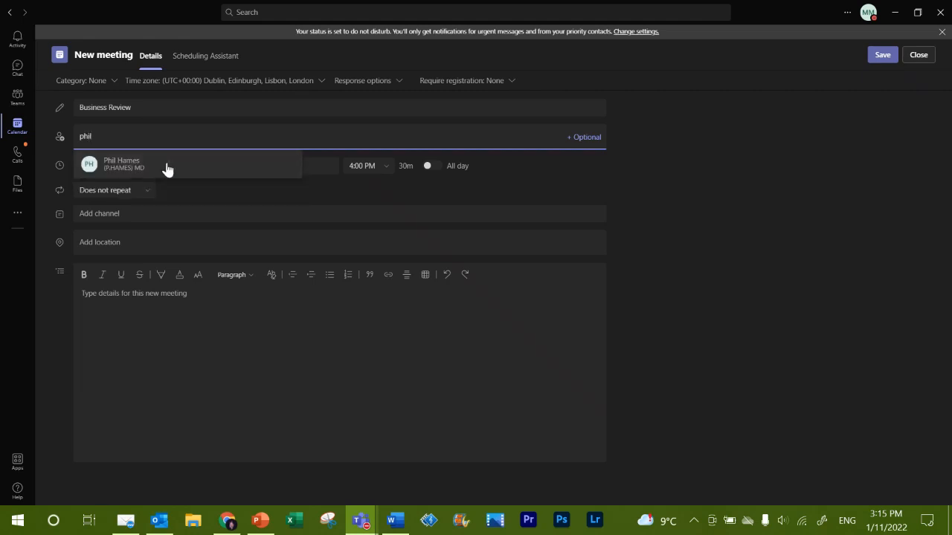
pyautogui.click(166, 163)
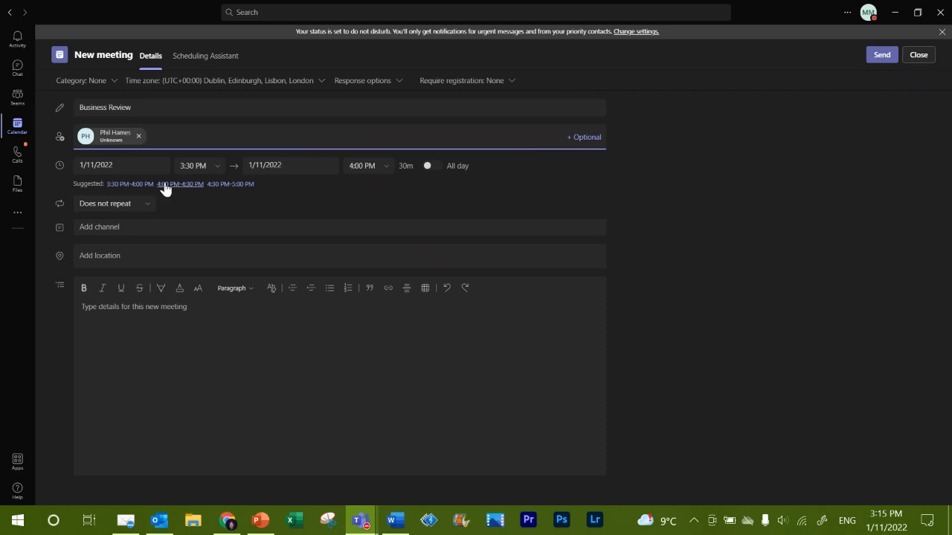
# Set the meeting's date to 1/13/2022
pyautogui.click(128, 161)
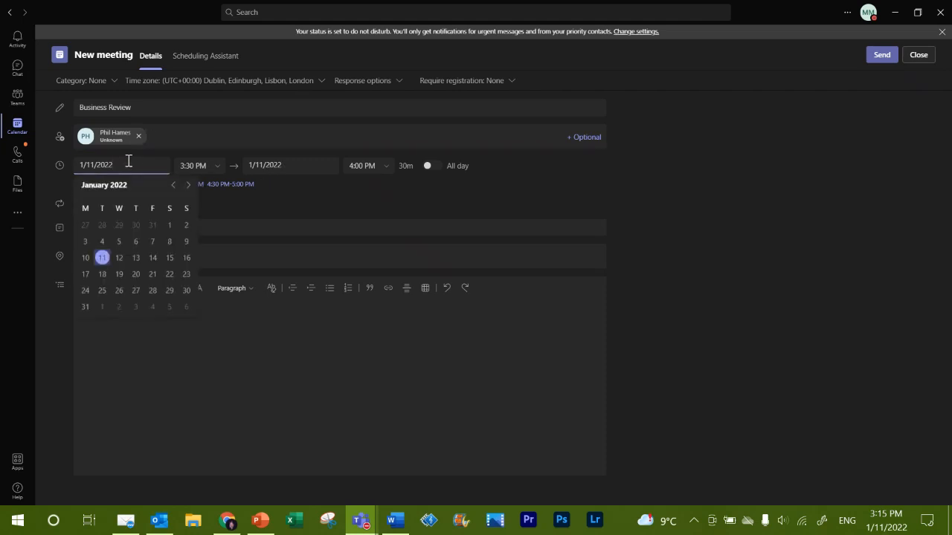
pyautogui.click(188, 185)
pyautogui.click(188, 185)
pyautogui.click(188, 185)
pyautogui.click(188, 185)
pyautogui.click(173, 186)
pyautogui.click(173, 186)
pyautogui.click(173, 186)
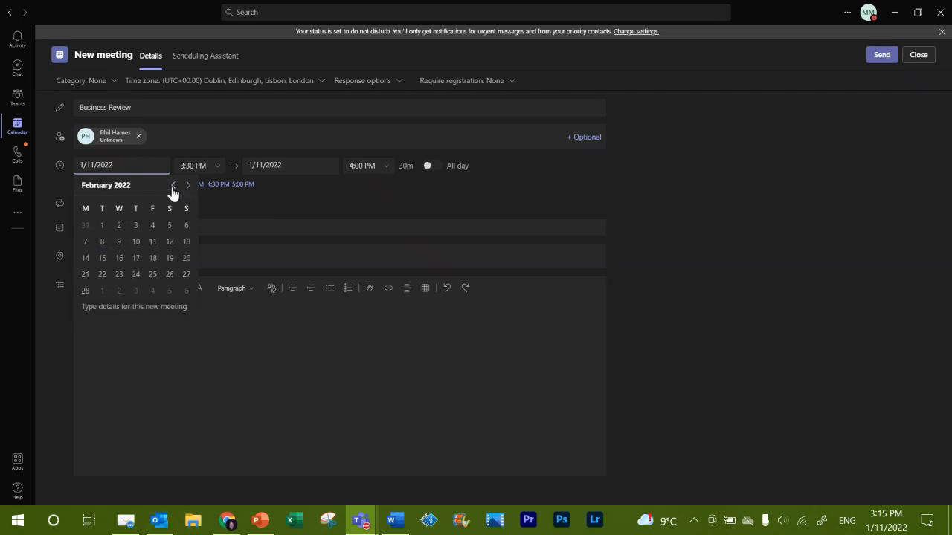
pyautogui.click(173, 186)
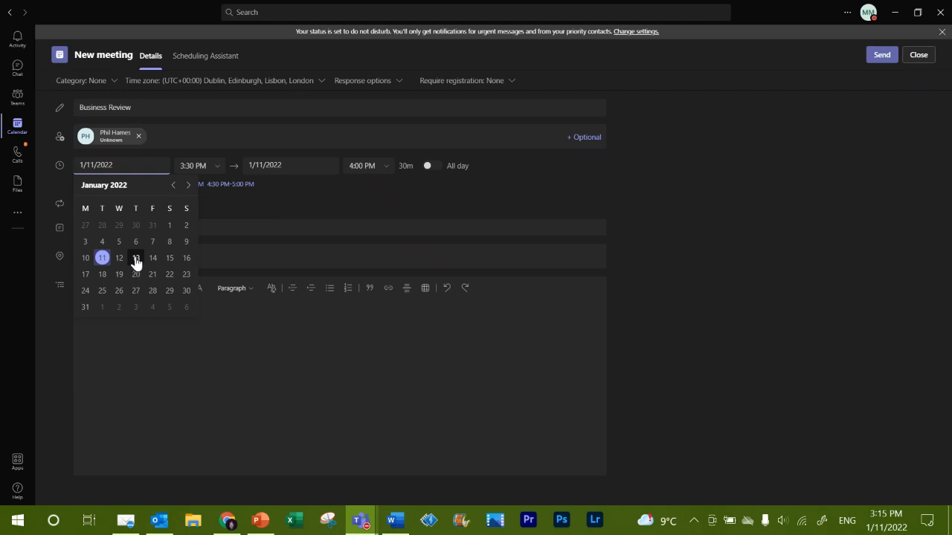
pyautogui.click(136, 257)
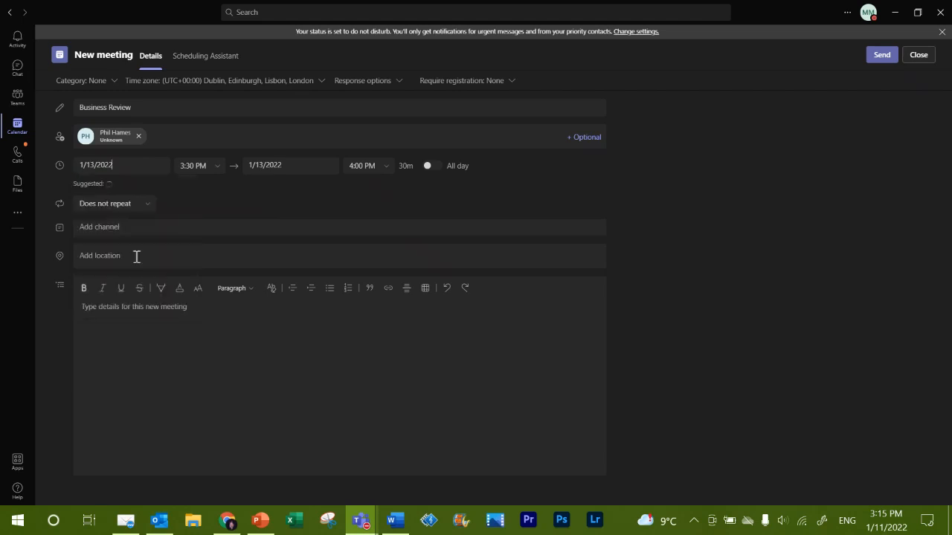
# Set the meeting's start time to 4:00 PM
pyautogui.click(221, 171)
pyautogui.click(229, 272)
pyautogui.click(229, 272)
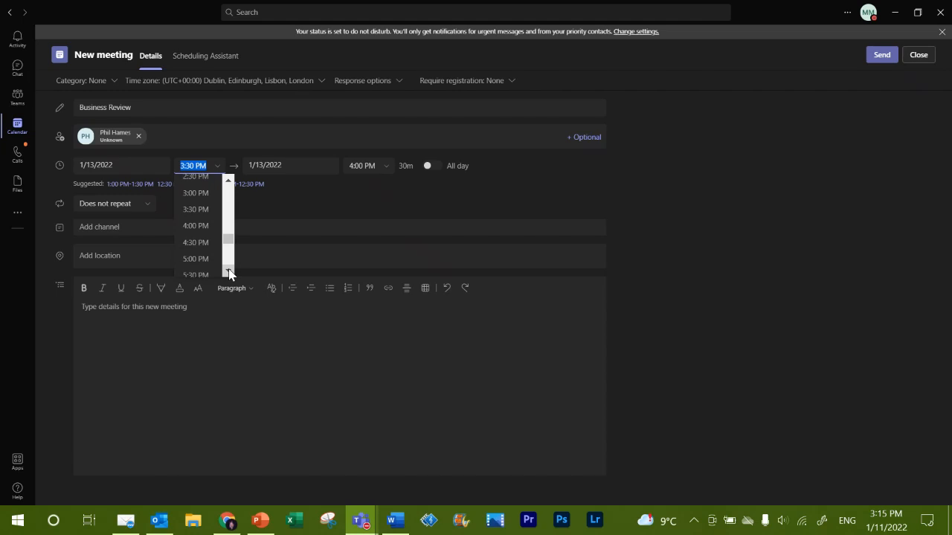
pyautogui.click(207, 228)
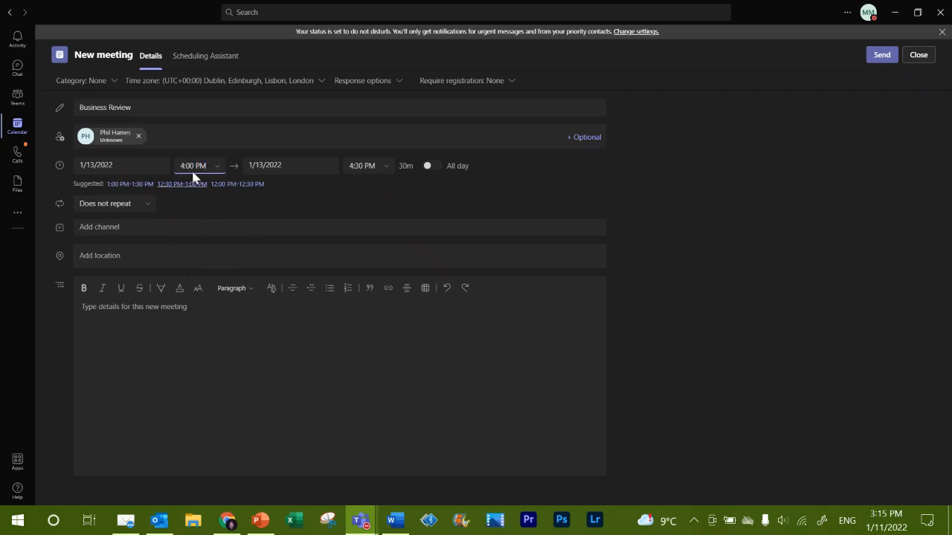
# Set the meeting's start time to 4:15 AM by entering a custom time
pyautogui.click(200, 165)
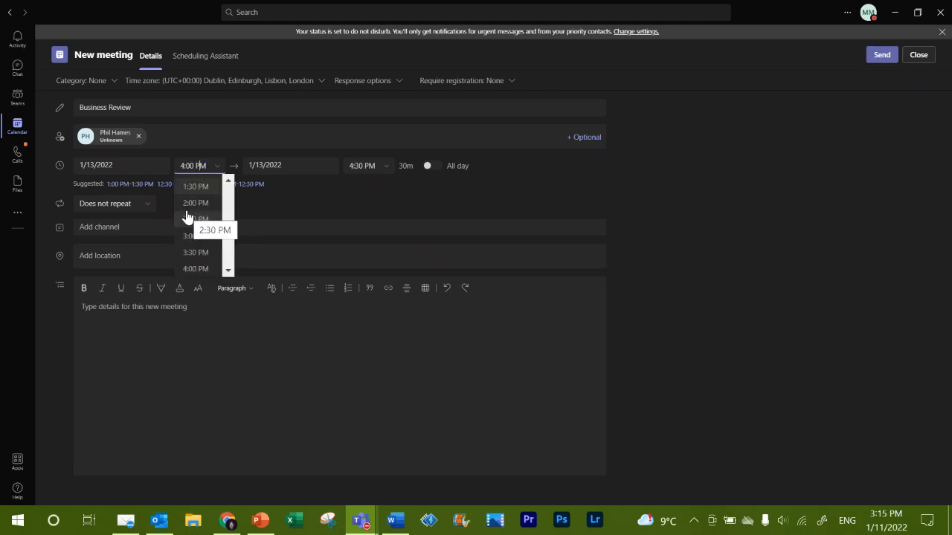
pyautogui.press('BackSpace')
pyautogui.press('BackSpace')
pyautogui.write('15')
pyautogui.press('BackSpace')
pyautogui.press('BackSpace')
pyautogui.press('BackSpace')
pyautogui.press('BackSpace')
pyautogui.press('BackSpace')
pyautogui.write('04:')
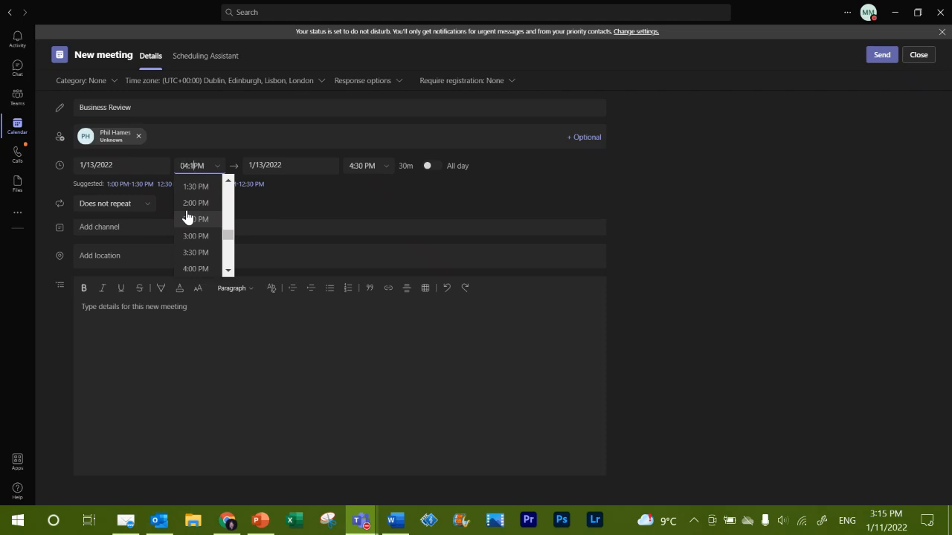
pyautogui.write('14')
pyautogui.press('BackSpace')
pyautogui.write('5')
pyautogui.click(323, 184)
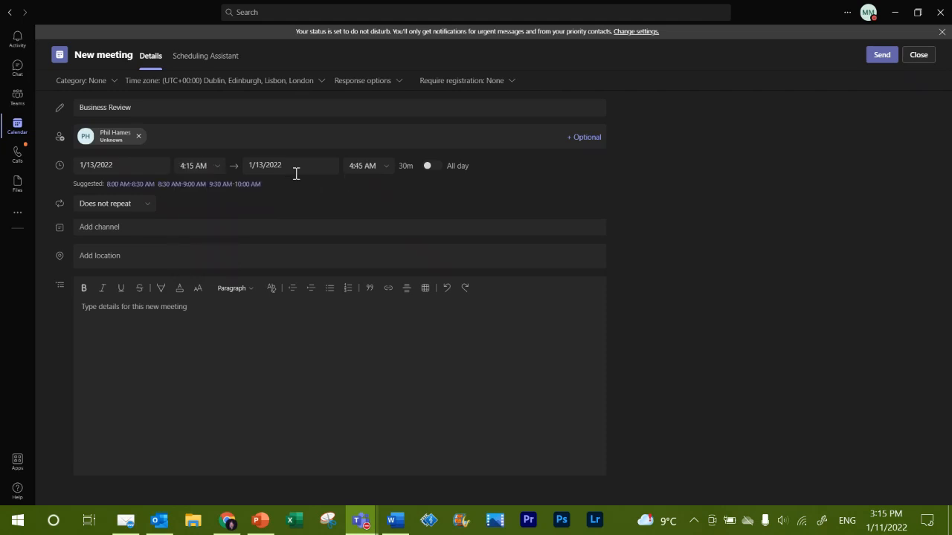
# Check the available end times, and switch the all-day option on and back off
pyautogui.click(382, 165)
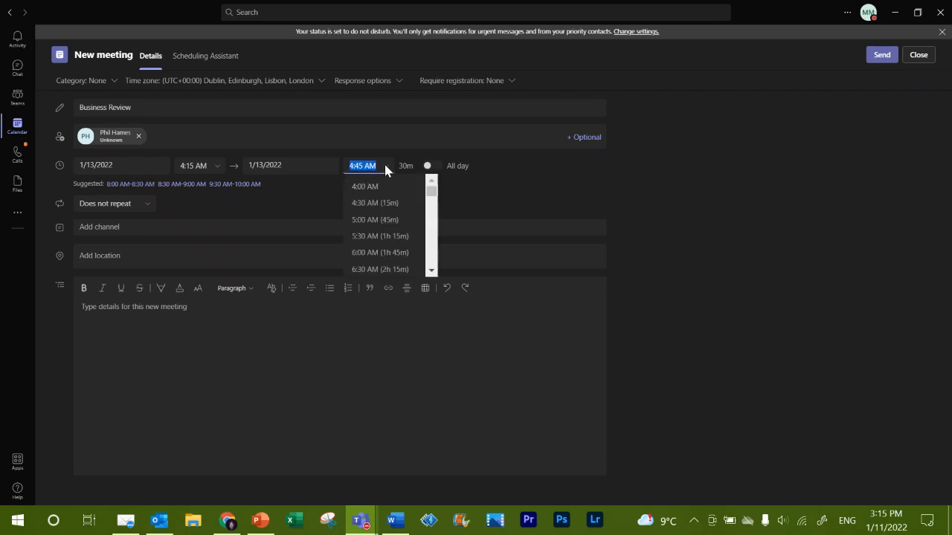
pyautogui.click(325, 195)
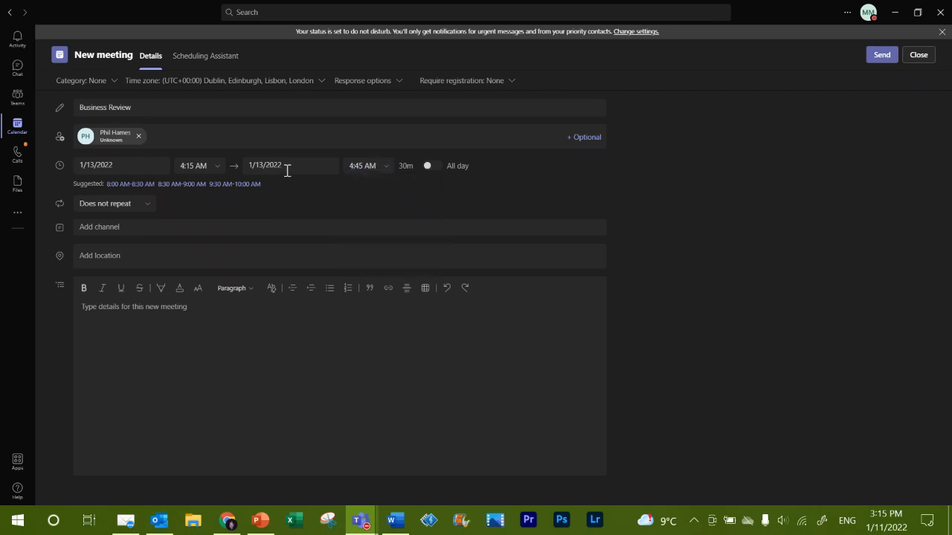
pyautogui.click(431, 169)
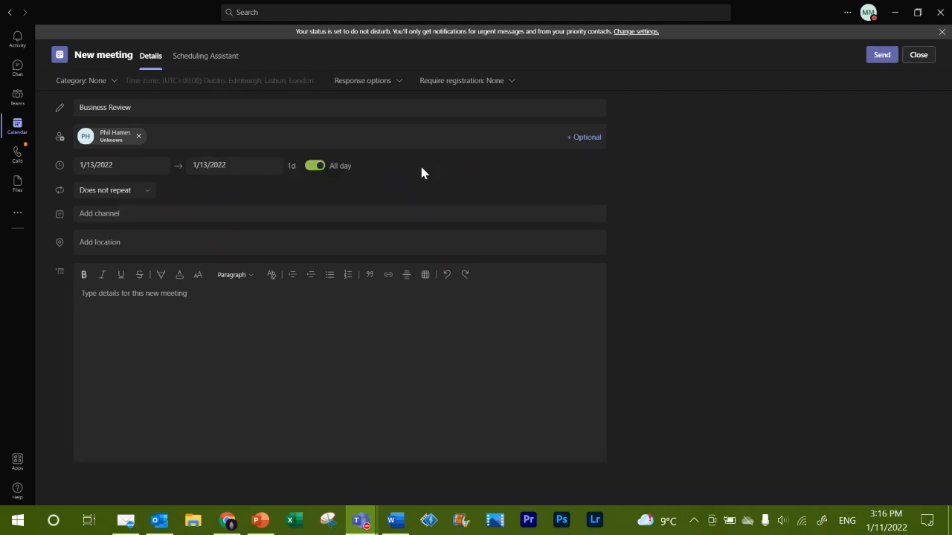
pyautogui.click(314, 169)
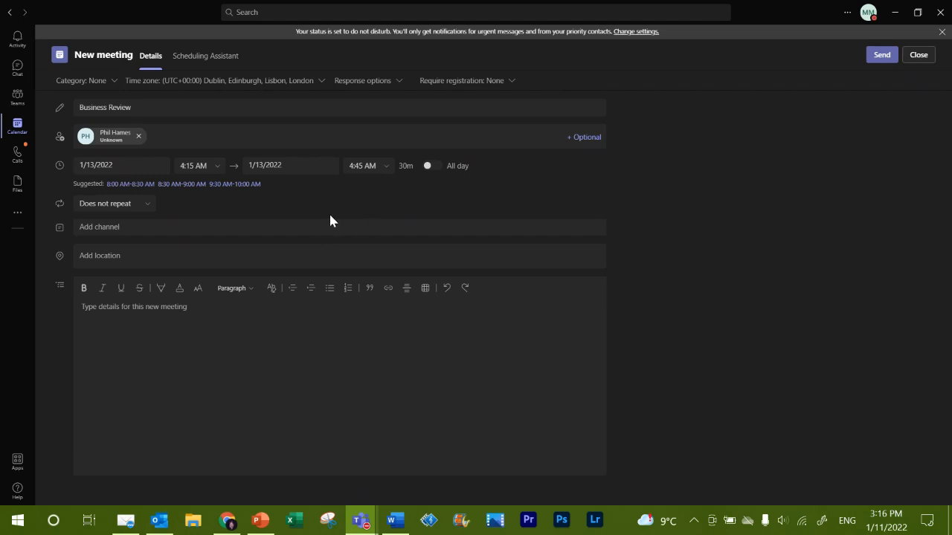
# Review the repeat options for the meeting, from every weekday to custom
pyautogui.click(149, 212)
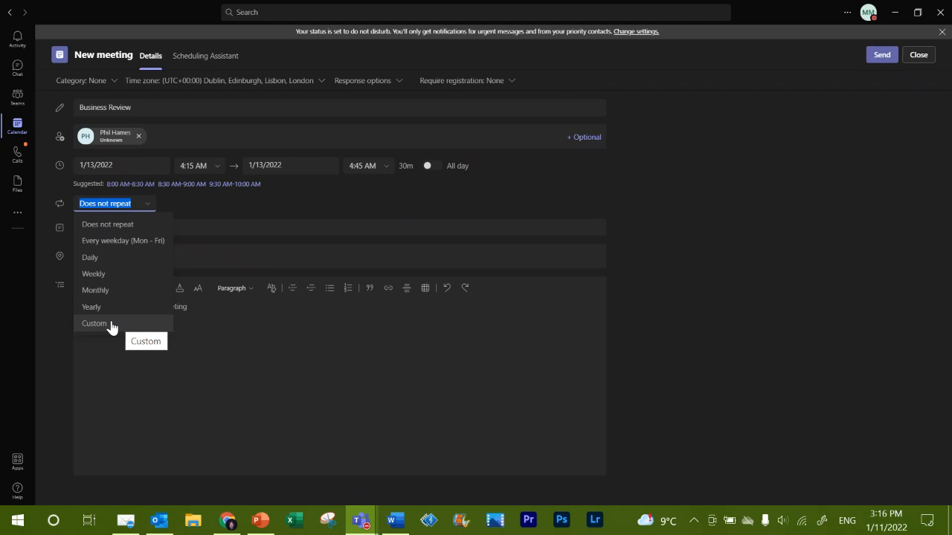
pyautogui.click(240, 334)
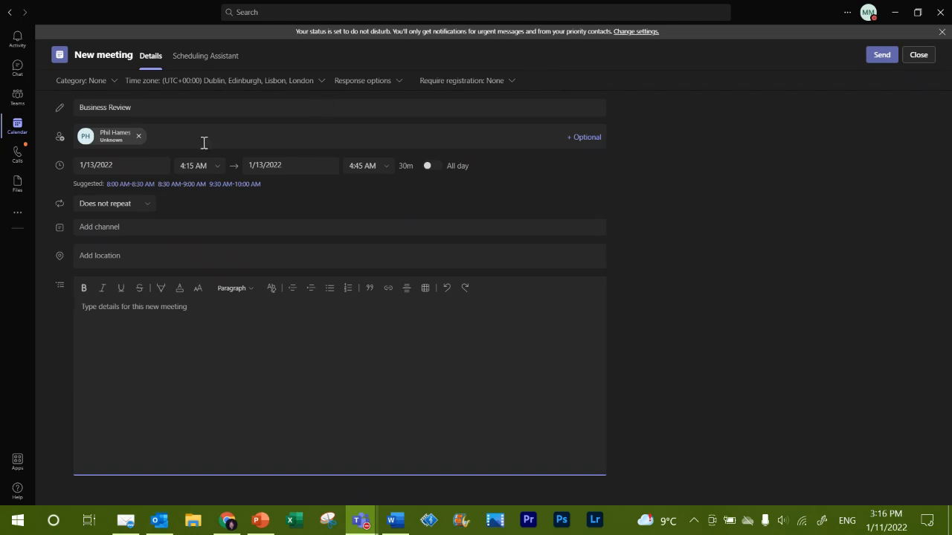
pyautogui.click(230, 136)
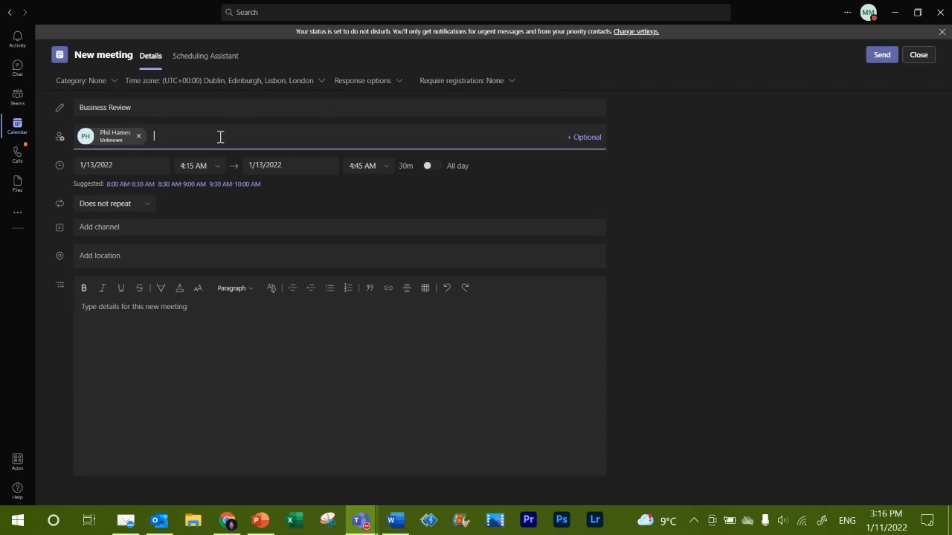
# Send the Business Review meeting invitation and open the scheduled meeting from Thursday 13 in the calendar
pyautogui.click(879, 60)
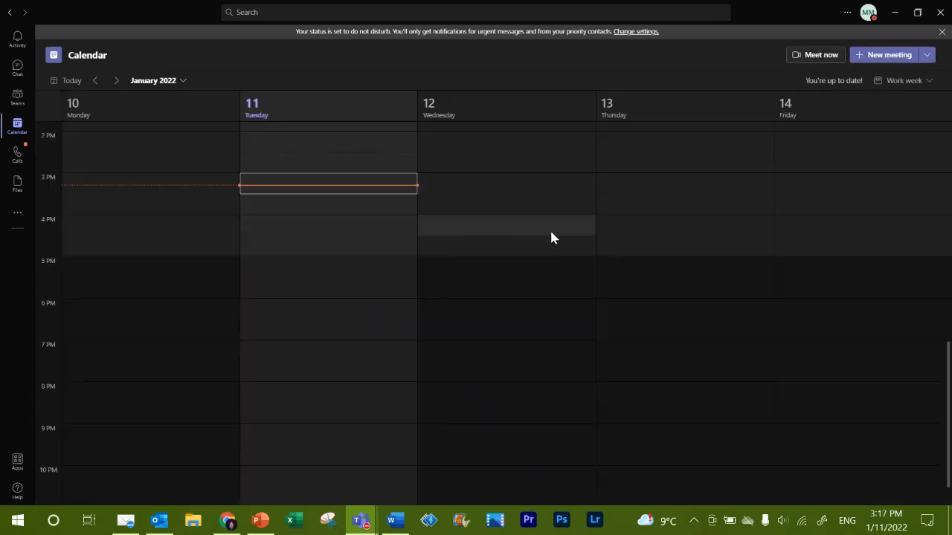
pyautogui.scroll(10, 554, 242)
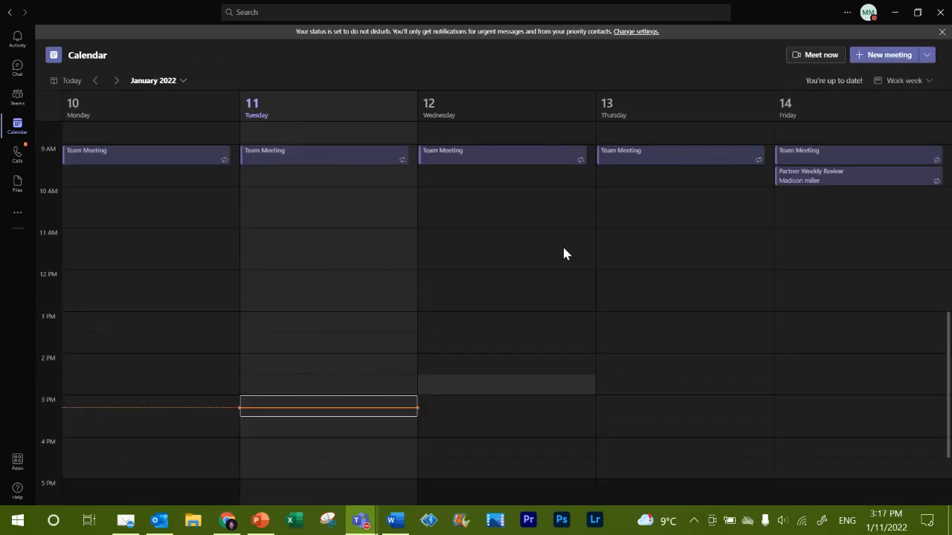
pyautogui.scroll(-4, 564, 253)
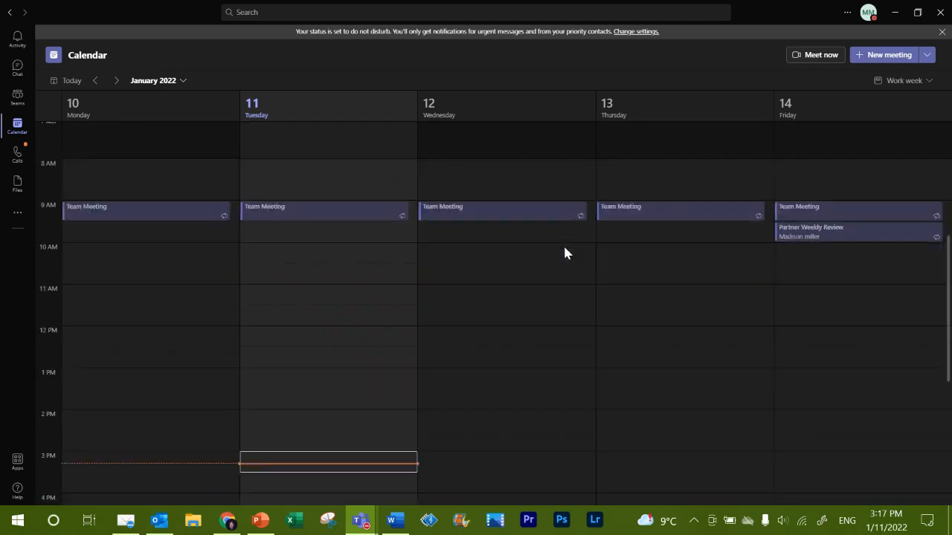
pyautogui.scroll(2, 564, 253)
pyautogui.scroll(2, 673, 195)
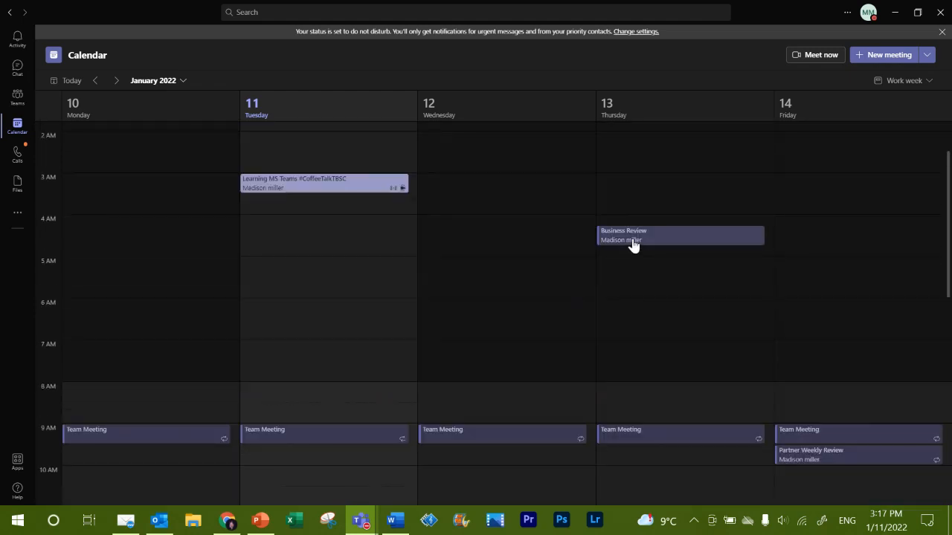
pyautogui.doubleClick(648, 240)
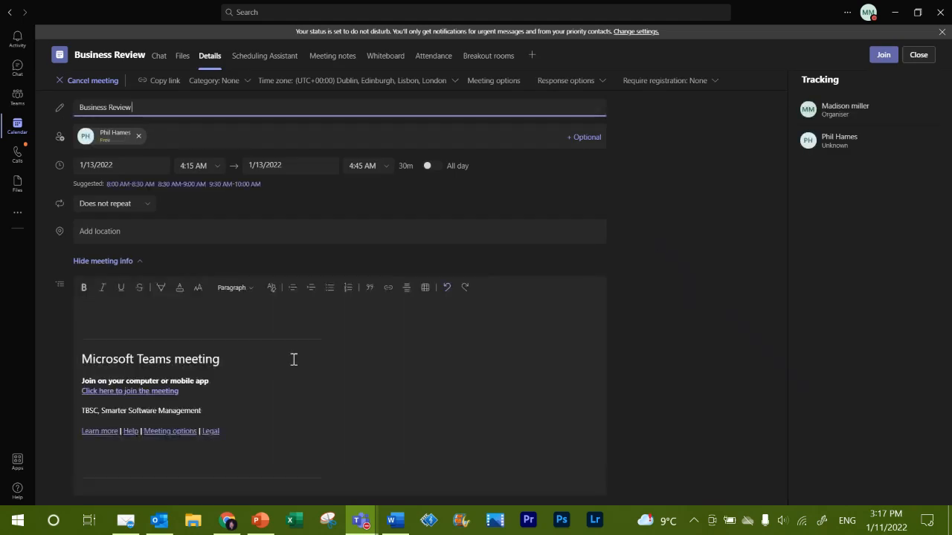
# Highlight the Microsoft Teams meeting details in the Business Review description, including the link for joining the meeting
pyautogui.moveTo(260, 431); pyautogui.dragTo(38, 353)
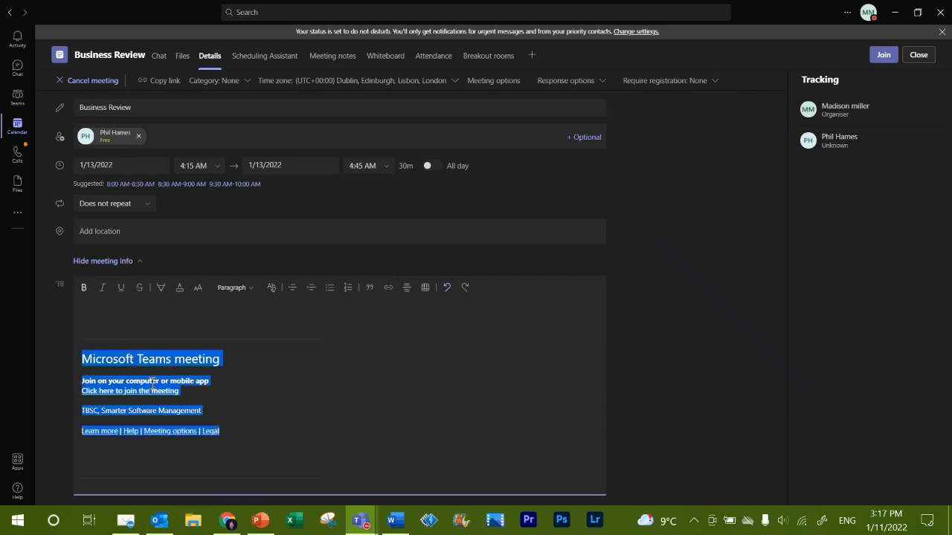
pyautogui.click(292, 401)
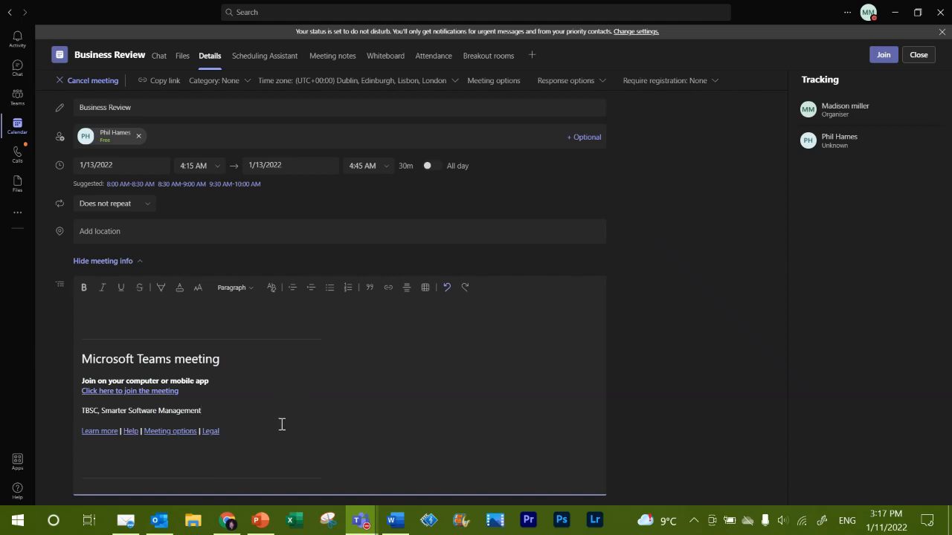
pyautogui.moveTo(272, 429); pyautogui.dragTo(74, 347)
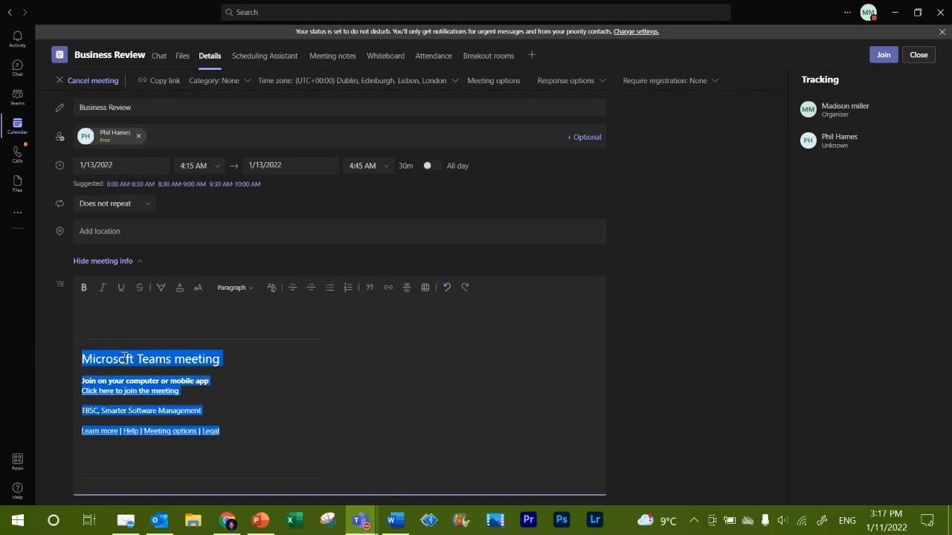
pyautogui.click(343, 387)
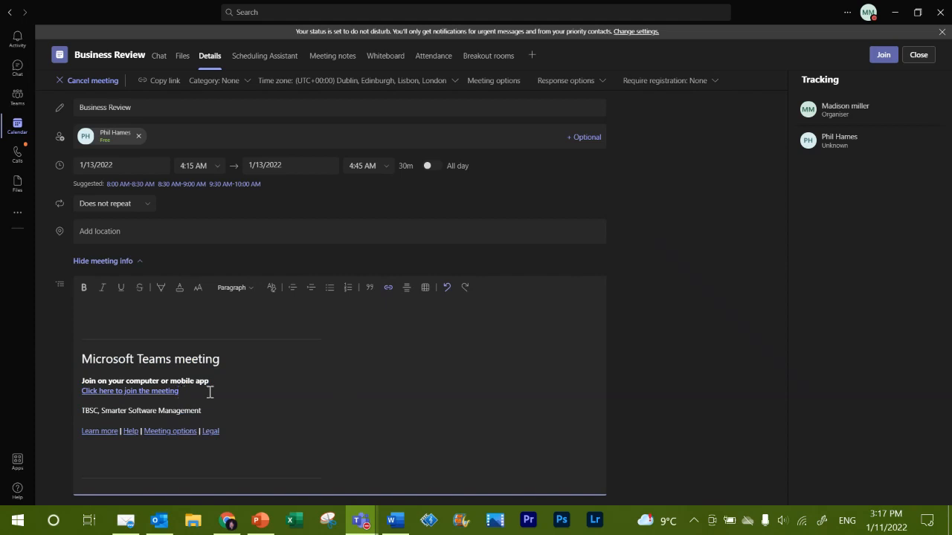
pyautogui.moveTo(183, 391); pyautogui.dragTo(62, 381)
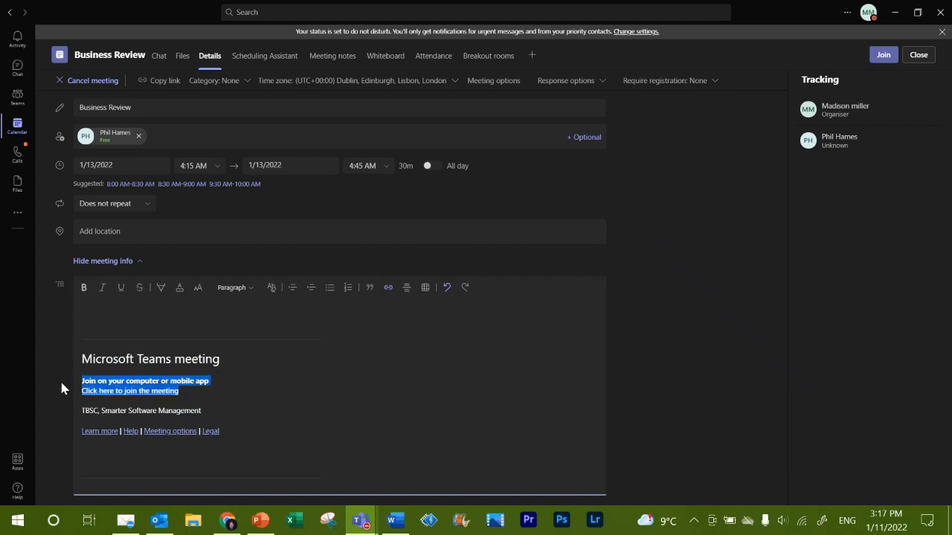
pyautogui.click(296, 395)
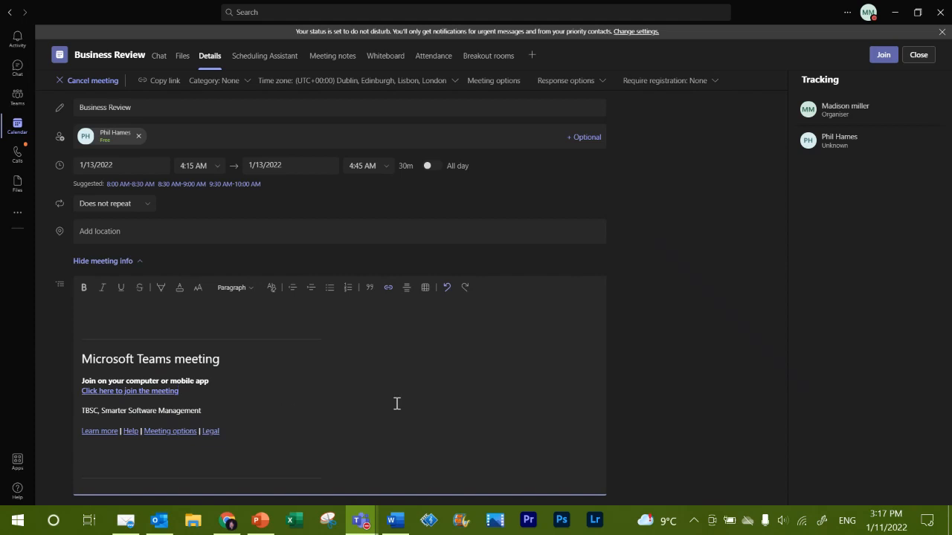
# Switch to the How to use MS Teams presentation in PowerPoint and show the closing contact slide, slide 16
pyautogui.click(259, 520)
pyautogui.scroll(-1, 74, 389)
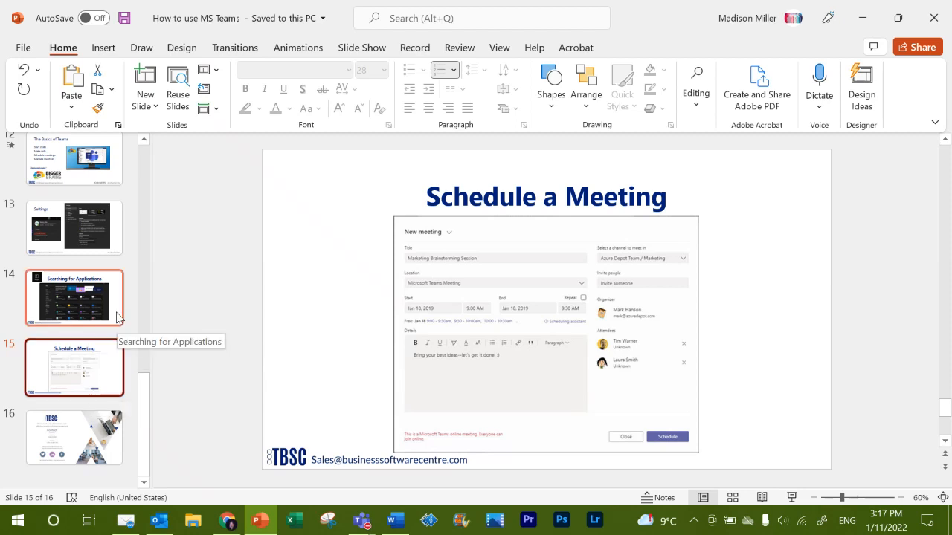
pyautogui.scroll(1, 109, 361)
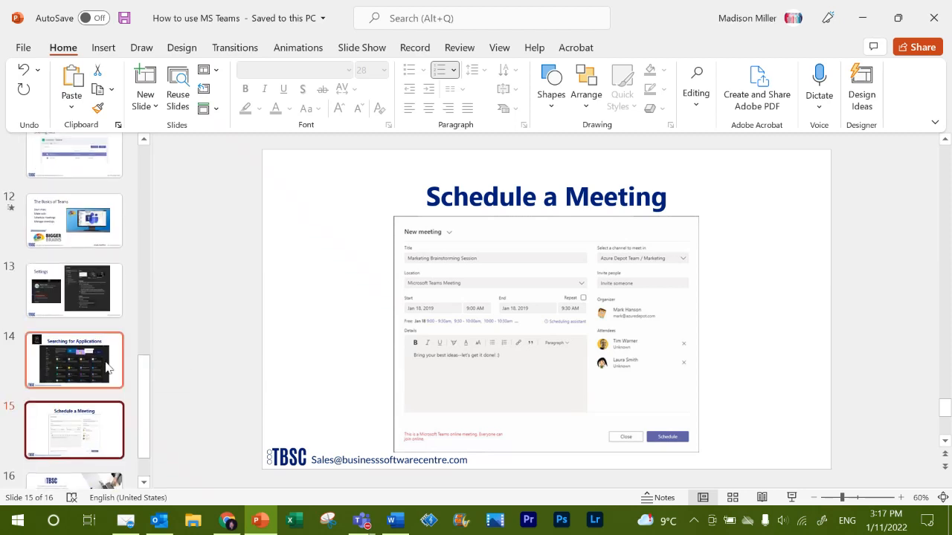
pyautogui.scroll(-1, 105, 366)
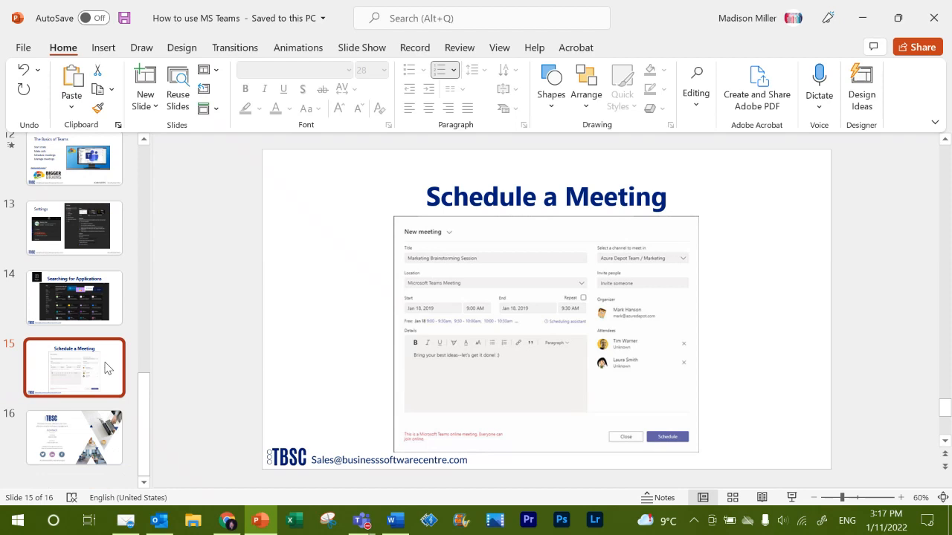
pyautogui.click(96, 430)
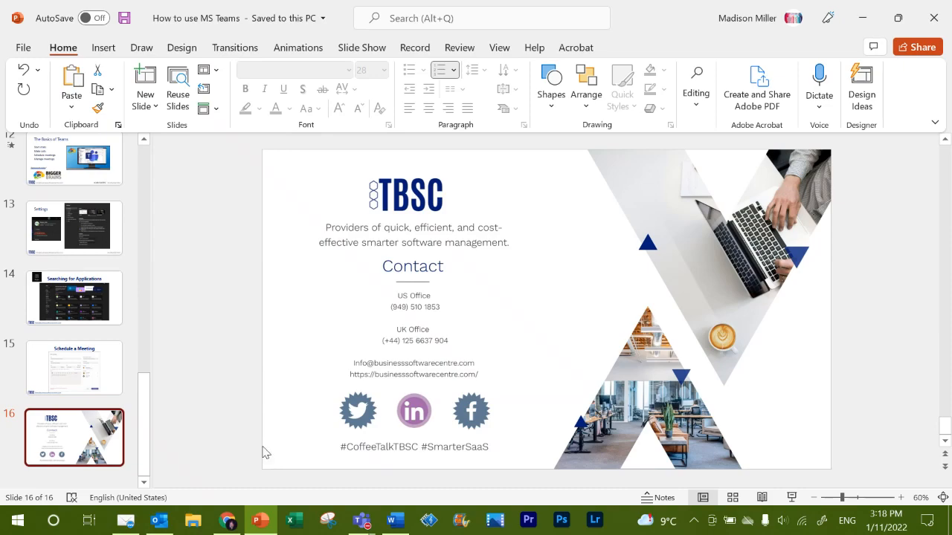
# Switch back to Microsoft Teams and close the Business Review meeting details to return to the calendar
pyautogui.click(260, 521)
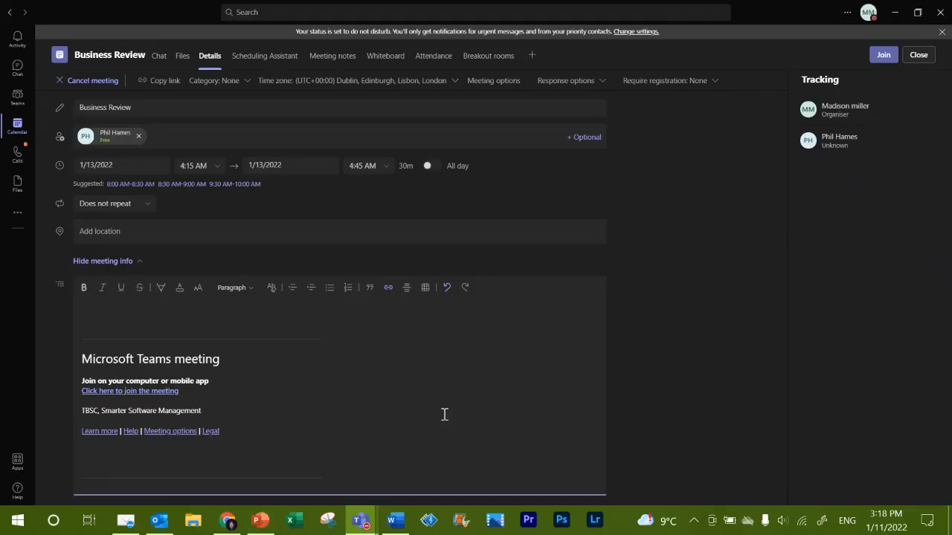
pyautogui.click(922, 56)
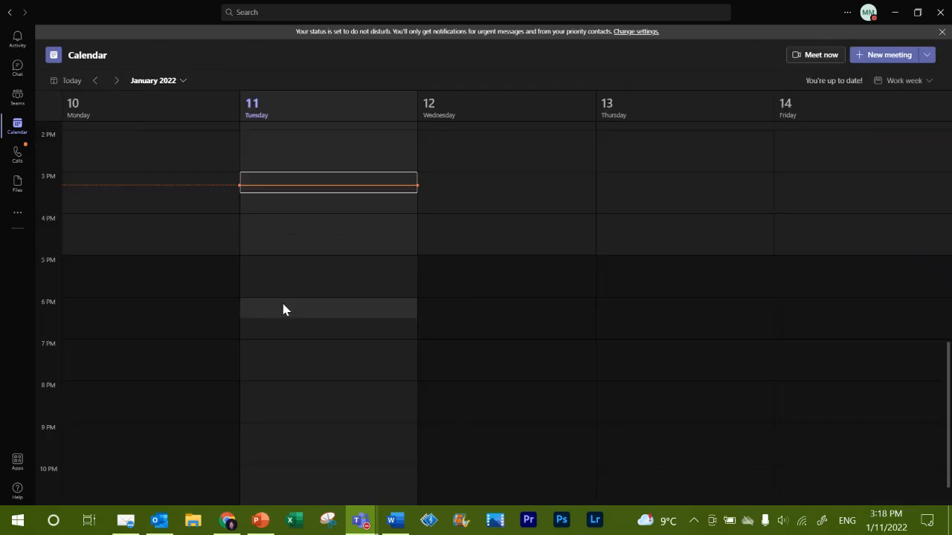
# Open the Learning MS Teams #CoffeeTalkTBSC live event window and end the live event
pyautogui.moveTo(364, 523)
pyautogui.click(402, 465)
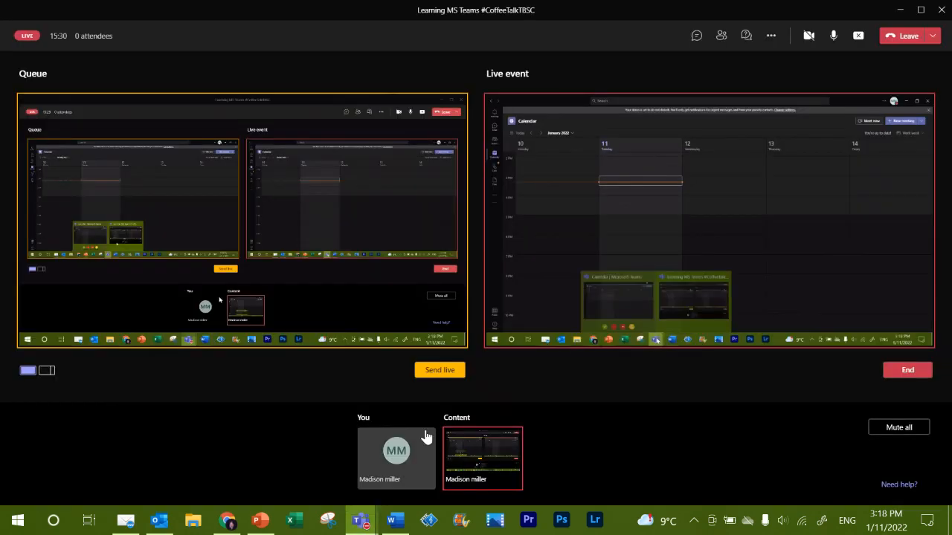
pyautogui.click(901, 371)
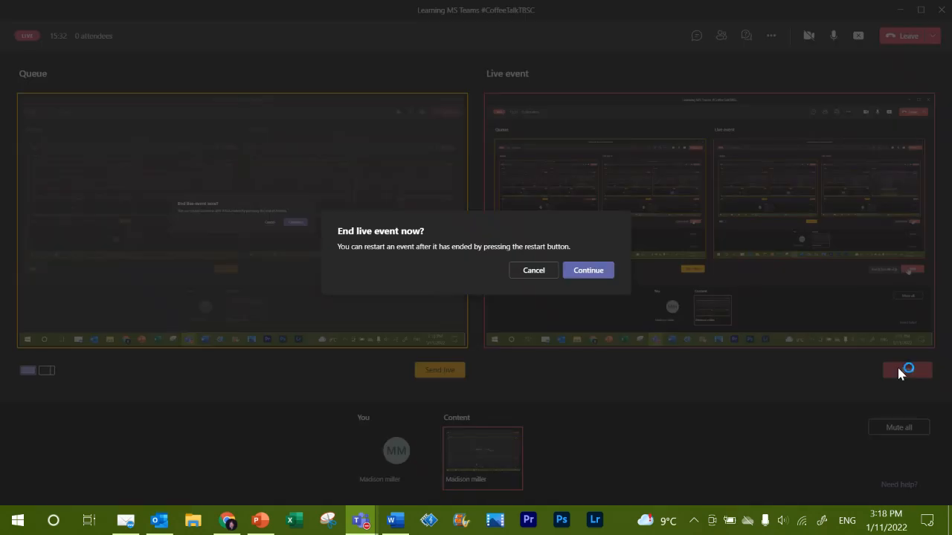
pyautogui.click(599, 273)
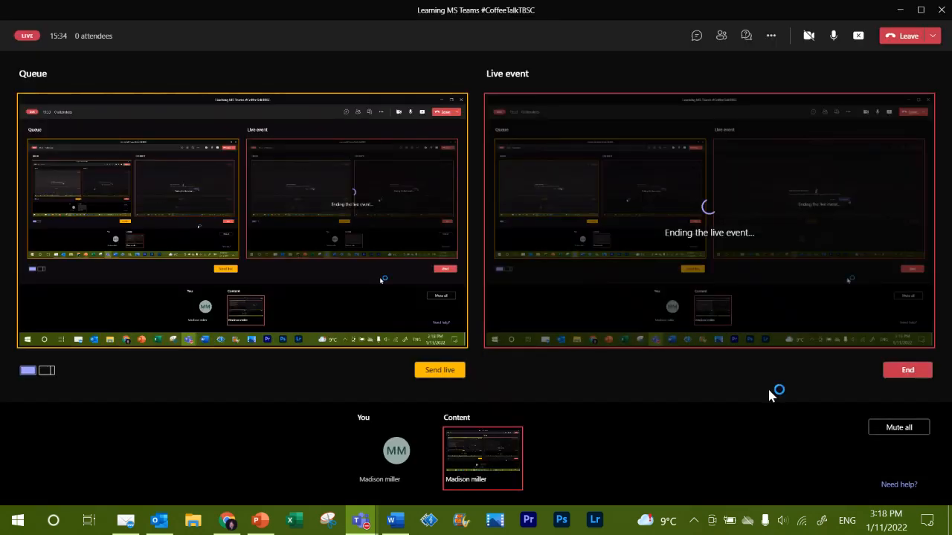